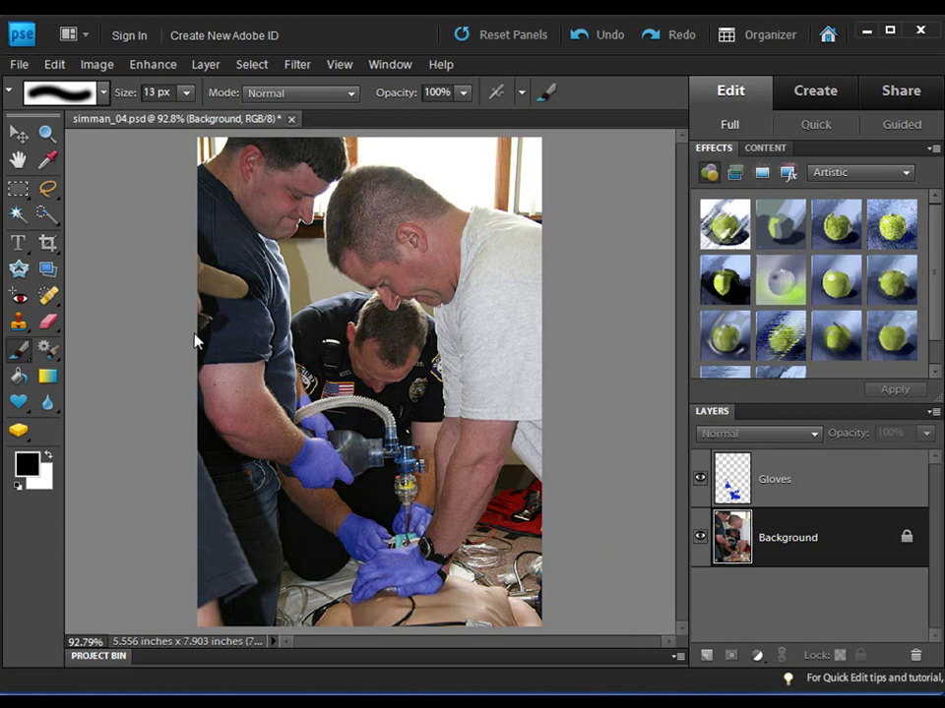
# Step: Hide the Gloves layer and add a layer named Paint above the Background, using the Color blend mode
pyautogui.click(700, 480)
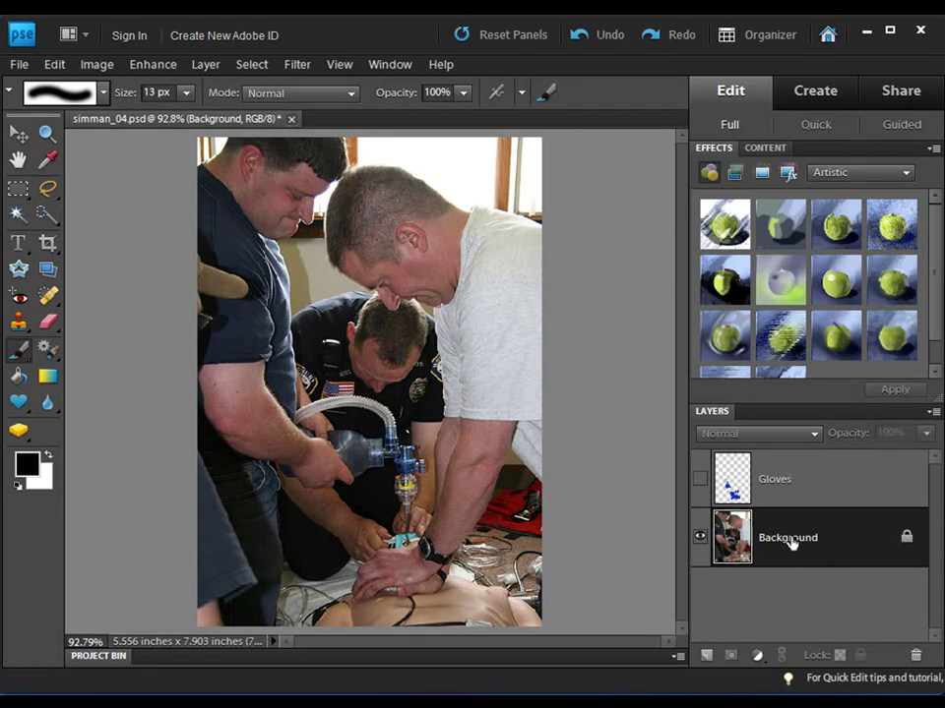
pyautogui.click(706, 655)
pyautogui.doubleClick(774, 537)
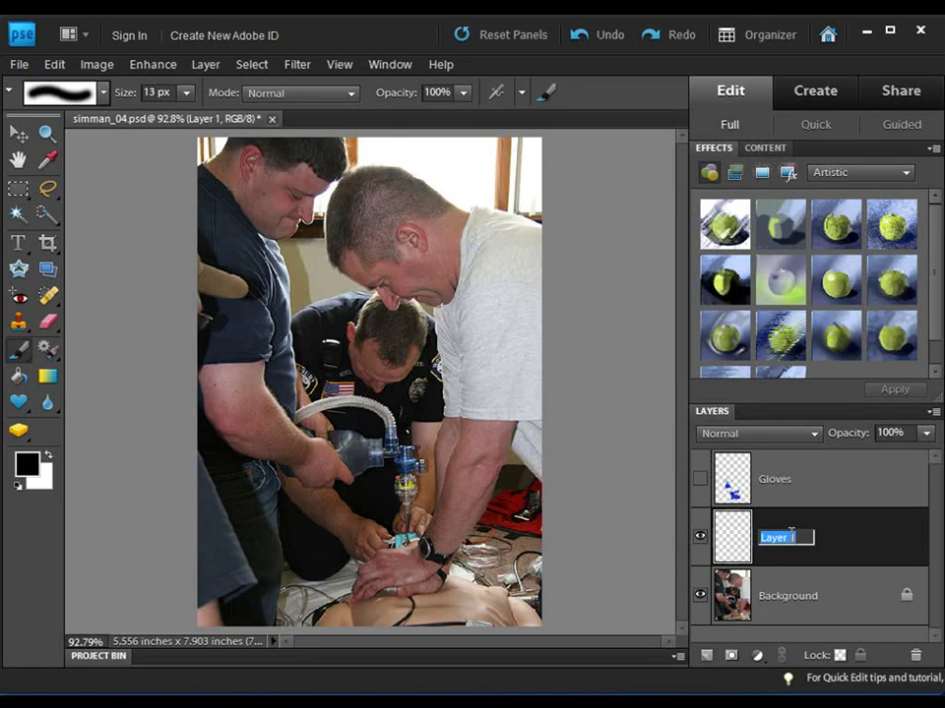
pyautogui.write('Paint')
pyautogui.click(834, 540)
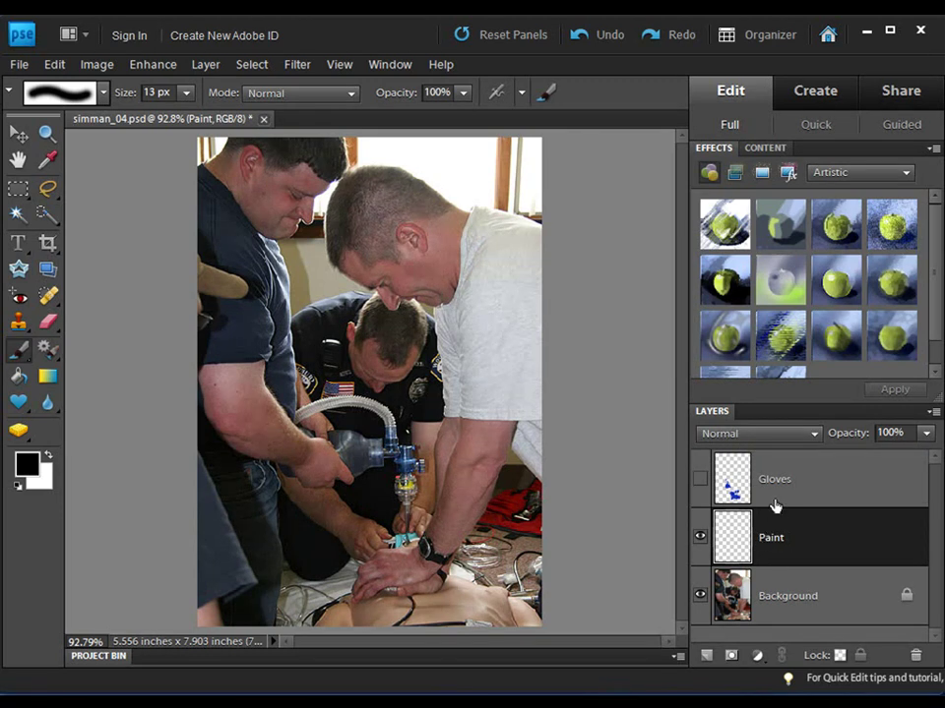
pyautogui.click(784, 437)
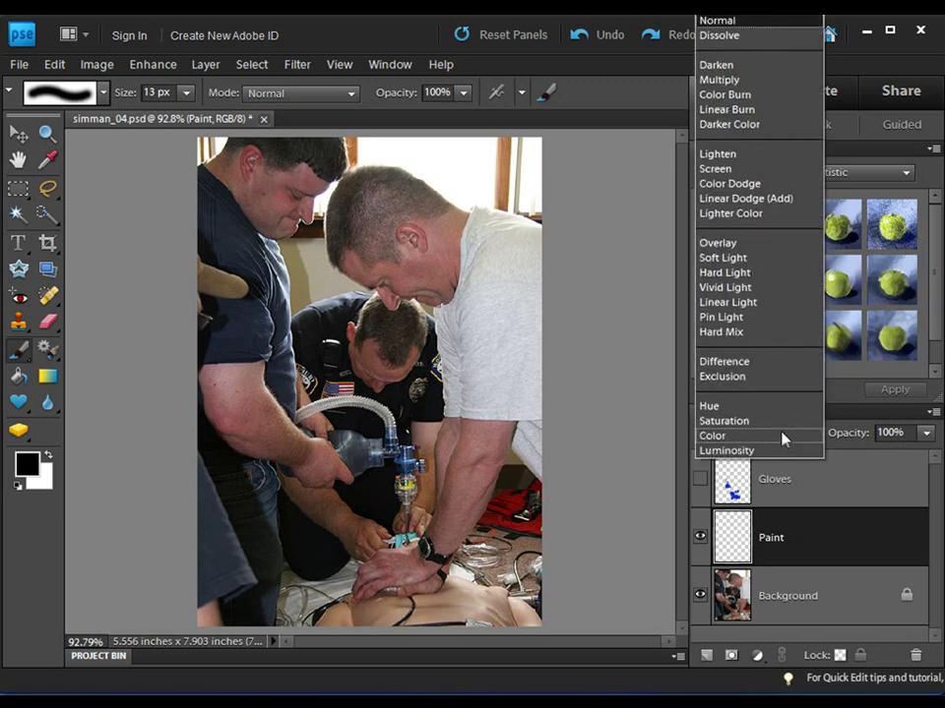
pyautogui.click(723, 438)
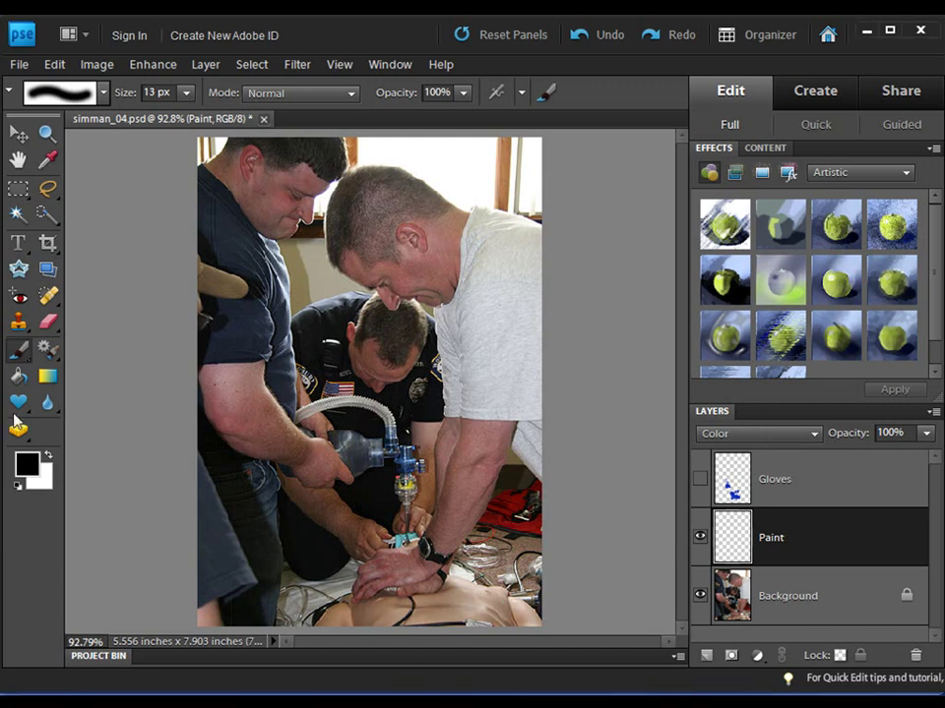
# Step: Set the Brush tool's size to 15 px for close-up work on the hands at the patient's chest
pyautogui.click(47, 135)
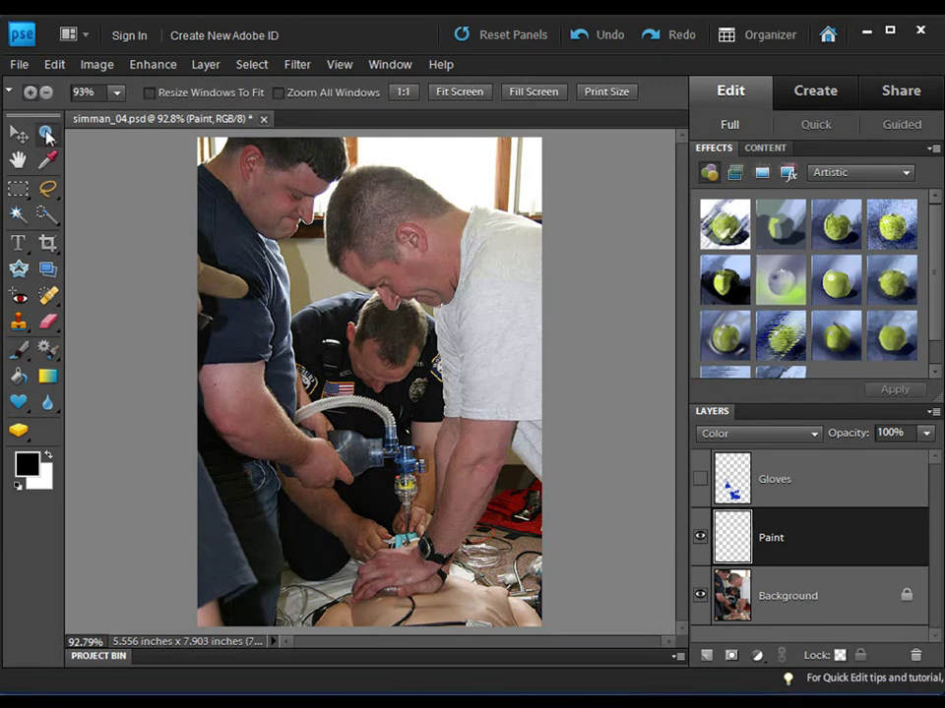
pyautogui.moveTo(332, 513); pyautogui.dragTo(468, 613)
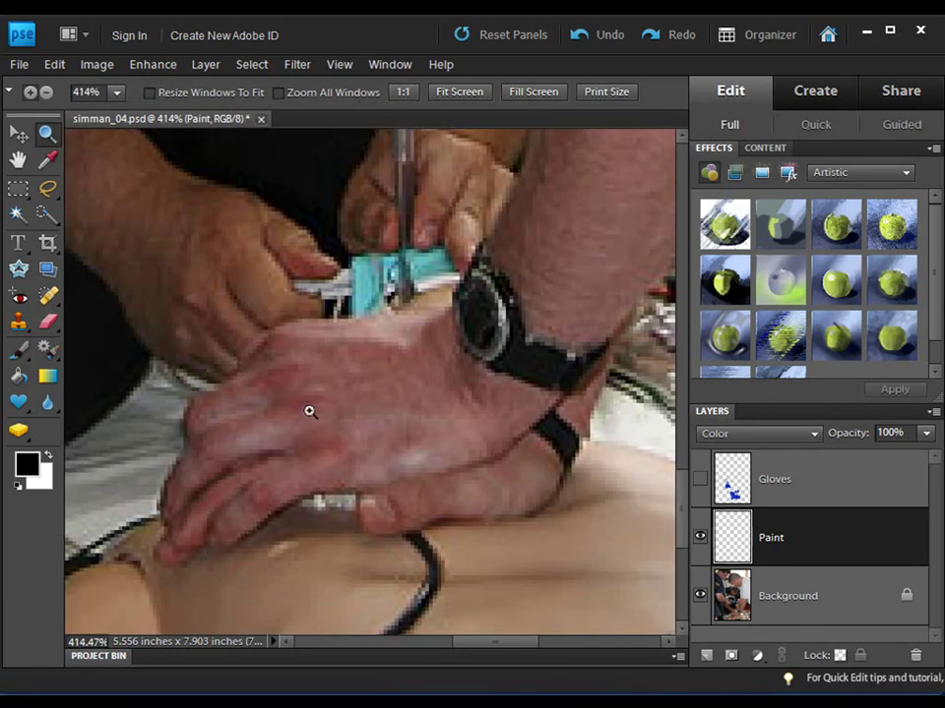
pyautogui.click(24, 354)
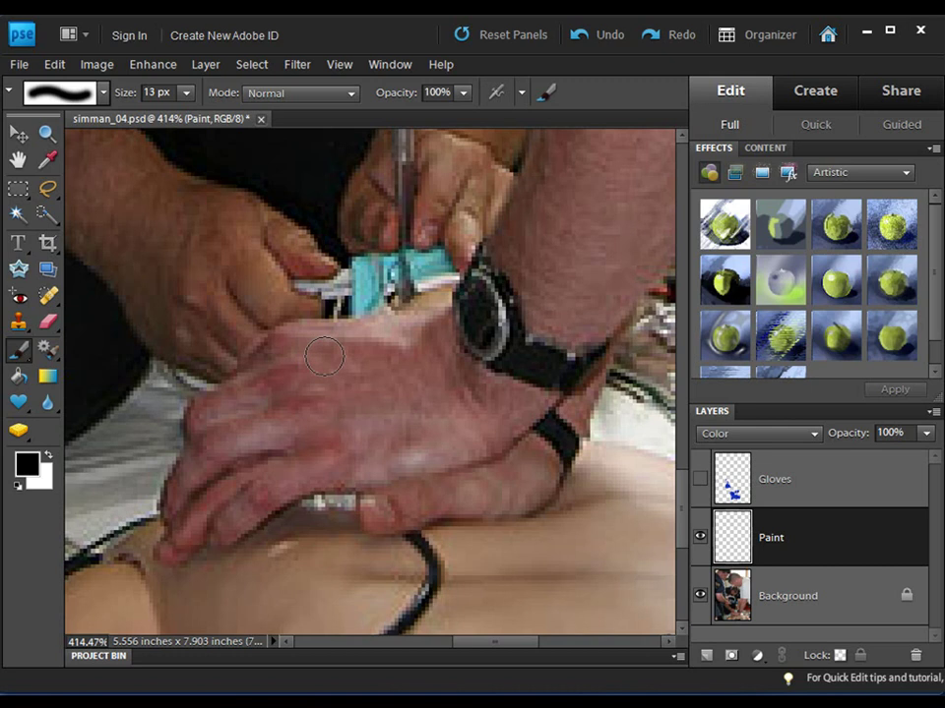
pyautogui.press(']')
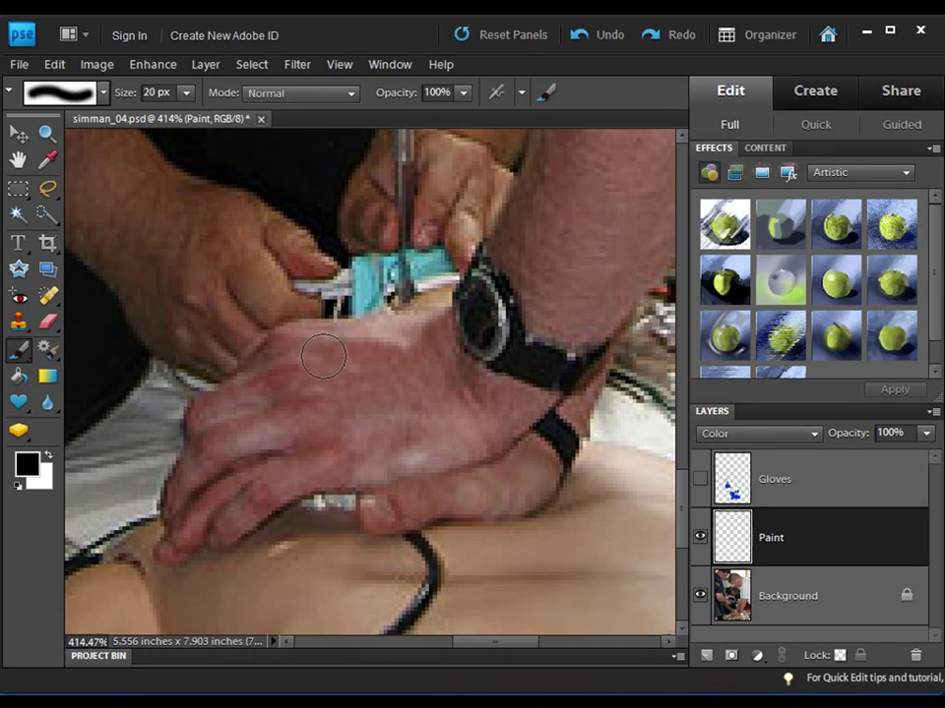
pyautogui.press('[')
pyautogui.press('[')
pyautogui.press(']')
pyautogui.press('[')
pyautogui.press(']')
pyautogui.press('[')
pyautogui.press(']')
pyautogui.press('[')
pyautogui.press(']')
pyautogui.press(']')
pyautogui.press(']')
pyautogui.press('[')
pyautogui.press('[')
pyautogui.press(']')
pyautogui.press(']')
pyautogui.press('[')
pyautogui.press('[')
pyautogui.click(187, 92)
pyautogui.moveTo(187, 116)
pyautogui.mouseDown()
pyautogui.moveTo(225, 121)
pyautogui.moveTo(207, 120)
pyautogui.mouseUp()
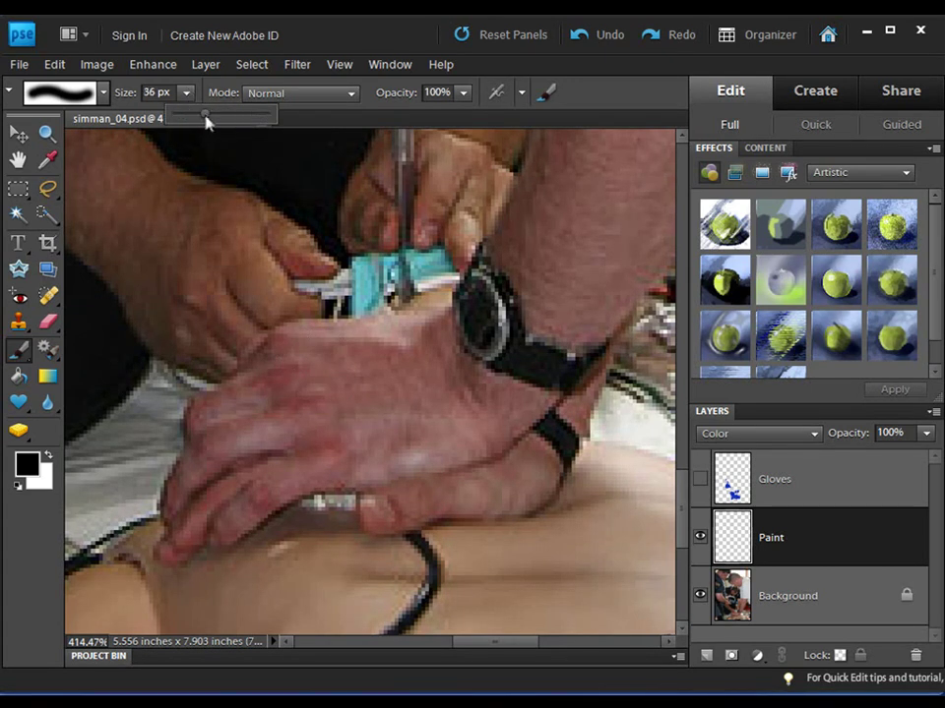
pyautogui.press('[')
pyautogui.press('[')
pyautogui.press('[')
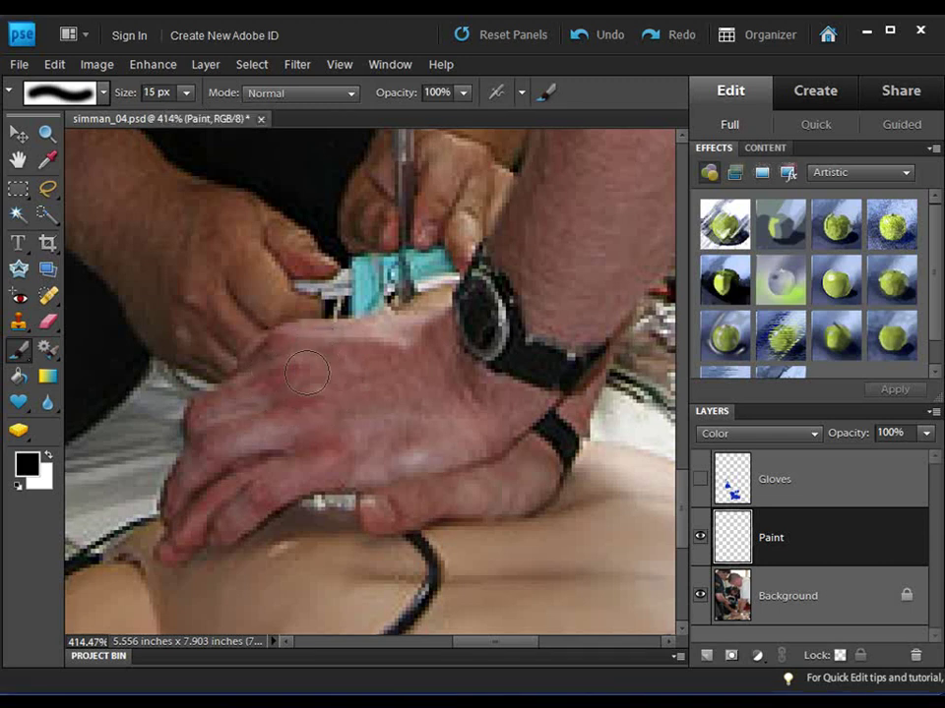
pyautogui.click(103, 95)
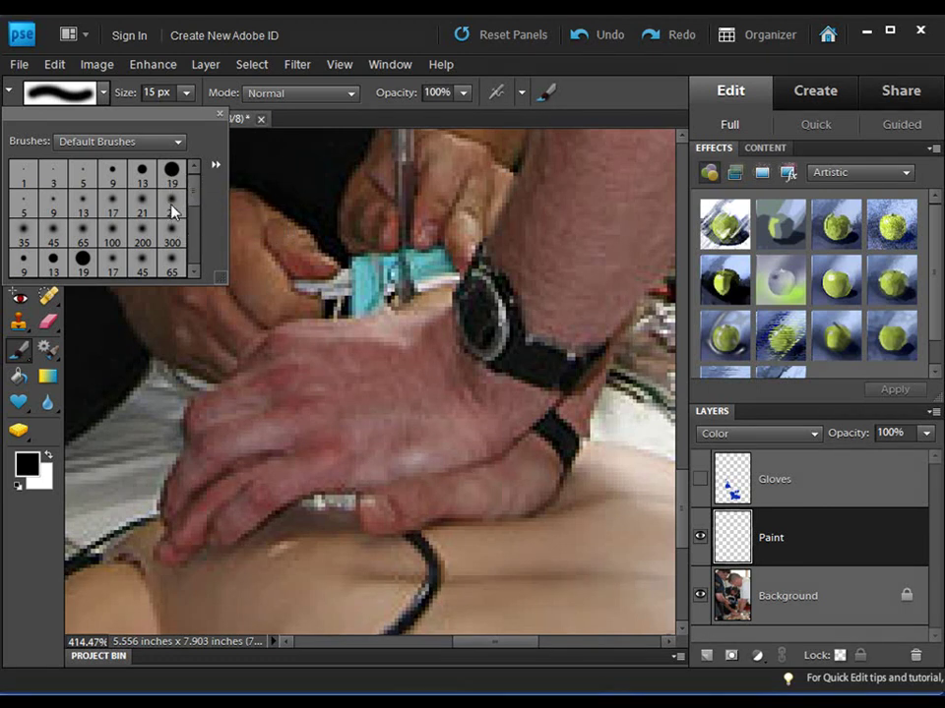
pyautogui.click(340, 116)
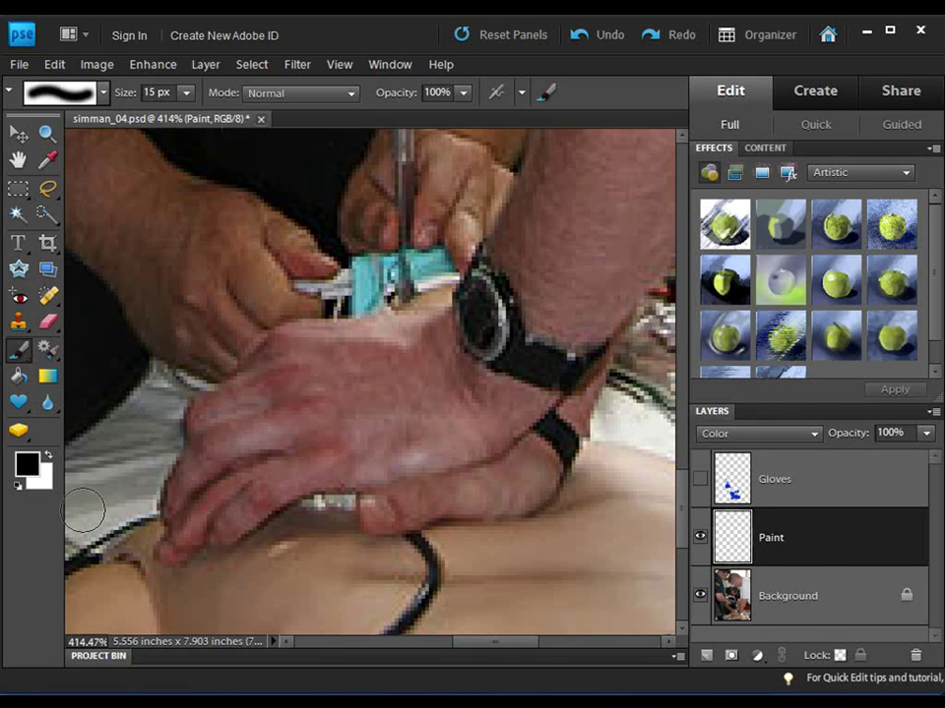
# Step: Set the foreground color to the deep blue 0b14cb
pyautogui.click(26, 463)
pyautogui.click(512, 285)
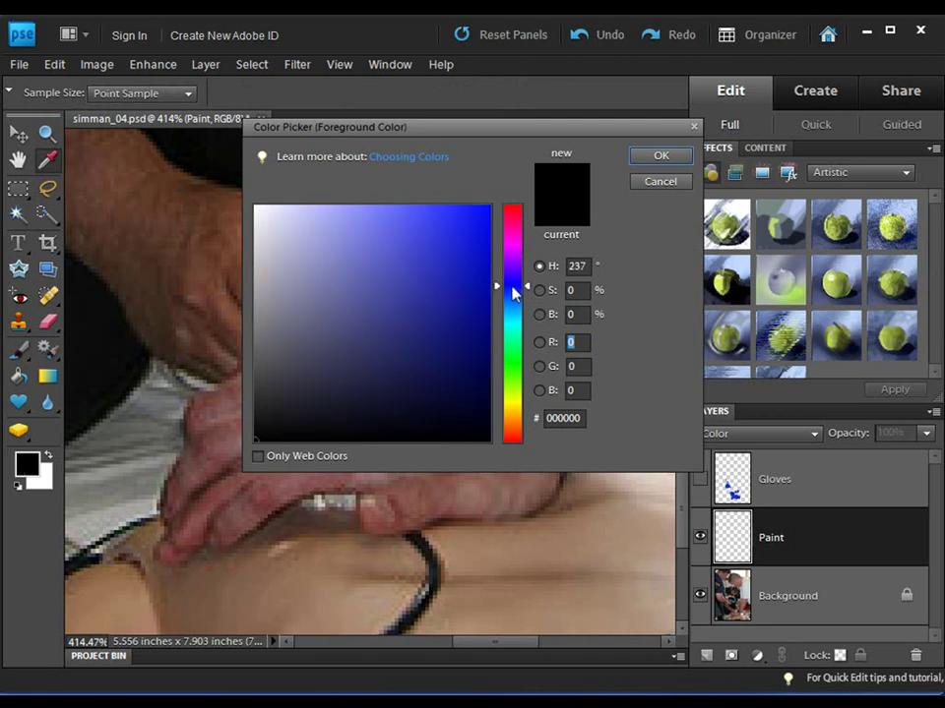
pyautogui.click(477, 253)
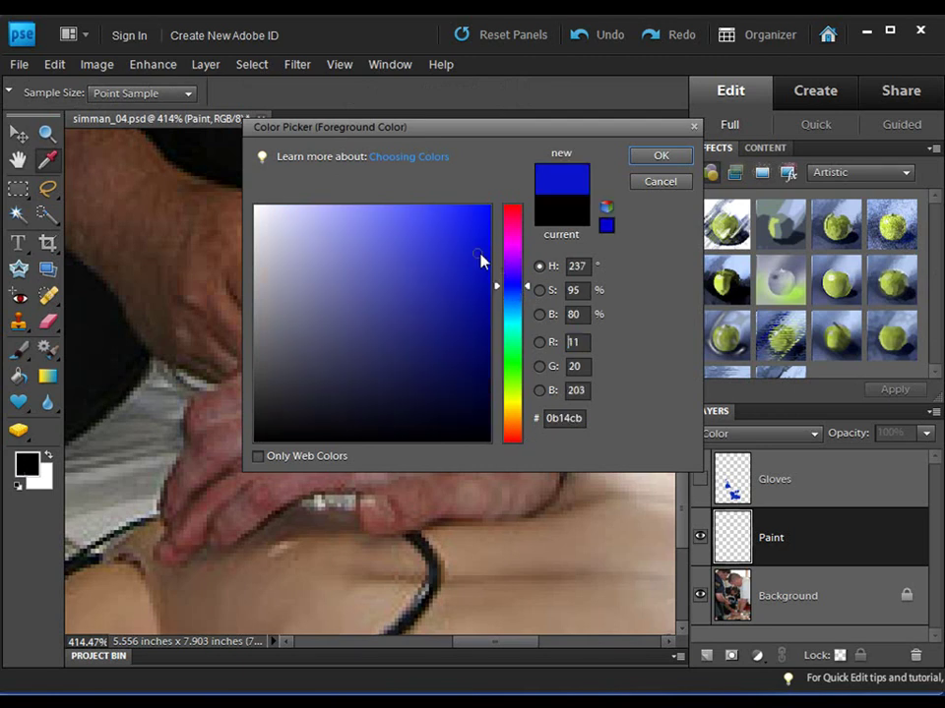
pyautogui.click(641, 154)
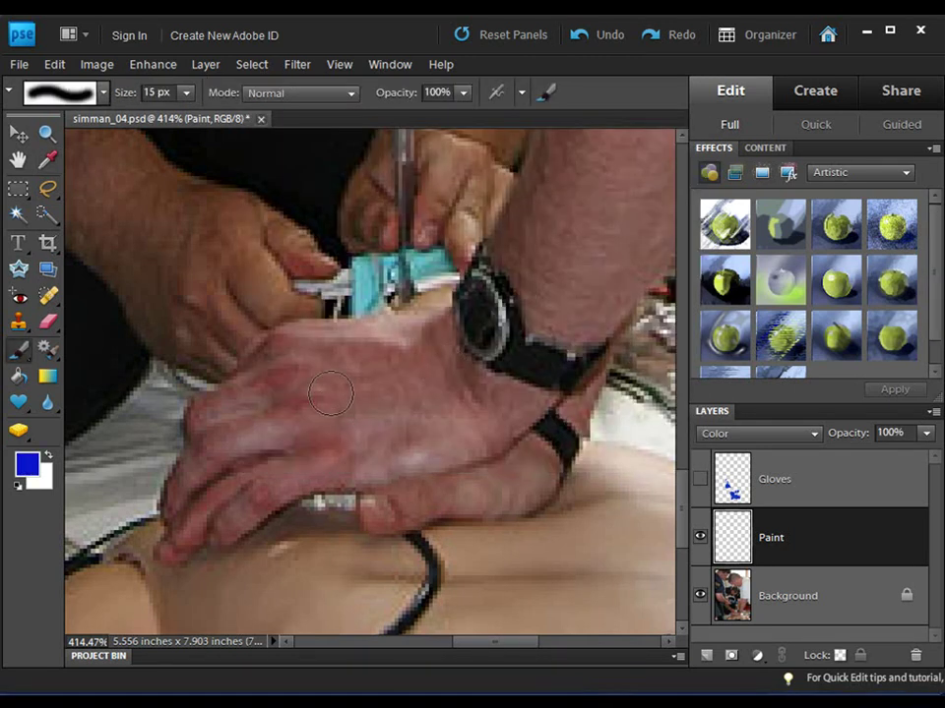
# Step: Paint the hands on the patient's chest blue up to the watch, reducing the brush to 9 px, and cover the neighbouring hand's fingers
pyautogui.moveTo(444, 328)
pyautogui.mouseDown()
pyautogui.moveTo(318, 356)
pyautogui.moveTo(286, 348)
pyautogui.moveTo(409, 343)
pyautogui.moveTo(210, 416)
pyautogui.moveTo(377, 399)
pyautogui.moveTo(436, 378)
pyautogui.moveTo(439, 352)
pyautogui.moveTo(458, 386)
pyautogui.moveTo(531, 405)
pyautogui.moveTo(493, 432)
pyautogui.moveTo(400, 400)
pyautogui.moveTo(356, 405)
pyautogui.moveTo(318, 432)
pyautogui.moveTo(434, 423)
pyautogui.moveTo(339, 435)
pyautogui.moveTo(298, 466)
pyautogui.moveTo(334, 479)
pyautogui.moveTo(462, 465)
pyautogui.moveTo(380, 507)
pyautogui.moveTo(507, 486)
pyautogui.moveTo(526, 471)
pyautogui.moveTo(515, 452)
pyautogui.moveTo(541, 462)
pyautogui.moveTo(529, 483)
pyautogui.moveTo(493, 467)
pyautogui.moveTo(493, 447)
pyautogui.moveTo(504, 442)
pyautogui.moveTo(291, 436)
pyautogui.moveTo(237, 460)
pyautogui.moveTo(202, 493)
pyautogui.moveTo(272, 478)
pyautogui.mouseUp()
pyautogui.press('[')
pyautogui.press('[')
pyautogui.moveTo(214, 531)
pyautogui.mouseDown()
pyautogui.moveTo(269, 489)
pyautogui.moveTo(194, 524)
pyautogui.moveTo(165, 554)
pyautogui.moveTo(187, 542)
pyautogui.moveTo(194, 517)
pyautogui.moveTo(177, 510)
pyautogui.moveTo(180, 478)
pyautogui.moveTo(201, 446)
pyautogui.moveTo(199, 413)
pyautogui.moveTo(197, 437)
pyautogui.moveTo(203, 416)
pyautogui.moveTo(283, 364)
pyautogui.moveTo(287, 349)
pyautogui.moveTo(247, 385)
pyautogui.mouseUp()
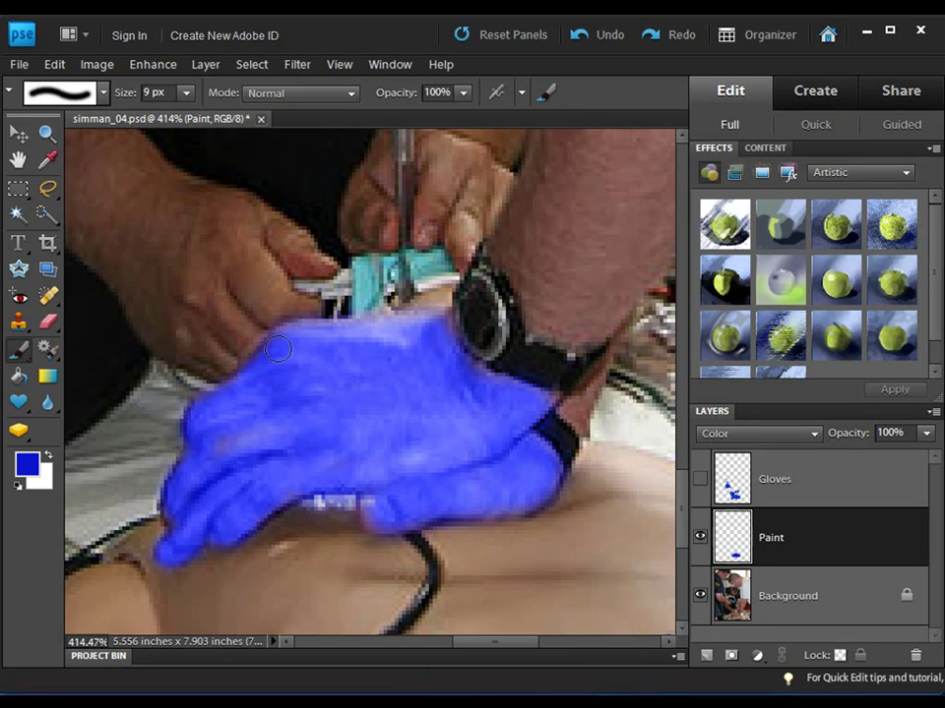
pyautogui.moveTo(310, 331)
pyautogui.mouseDown()
pyautogui.moveTo(382, 327)
pyautogui.moveTo(416, 312)
pyautogui.mouseUp()
pyautogui.moveTo(519, 408); pyautogui.dragTo(549, 414)
pyautogui.moveTo(224, 325)
pyautogui.mouseDown()
pyautogui.moveTo(238, 347)
pyautogui.moveTo(282, 311)
pyautogui.moveTo(307, 310)
pyautogui.moveTo(256, 252)
pyautogui.moveTo(263, 307)
pyautogui.moveTo(233, 284)
pyautogui.moveTo(244, 315)
pyautogui.moveTo(238, 347)
pyautogui.moveTo(191, 330)
pyautogui.moveTo(205, 364)
pyautogui.moveTo(198, 354)
pyautogui.moveTo(224, 374)
pyautogui.moveTo(252, 376)
pyautogui.moveTo(222, 331)
pyautogui.moveTo(225, 309)
pyautogui.moveTo(206, 320)
pyautogui.moveTo(263, 254)
pyautogui.moveTo(249, 260)
pyautogui.moveTo(218, 321)
pyautogui.mouseUp()
# Step: Paint blue along the wrist and lower edge of the hand squeezing the ventilation bag
pyautogui.moveTo(183, 257); pyautogui.dragTo(551, 477)
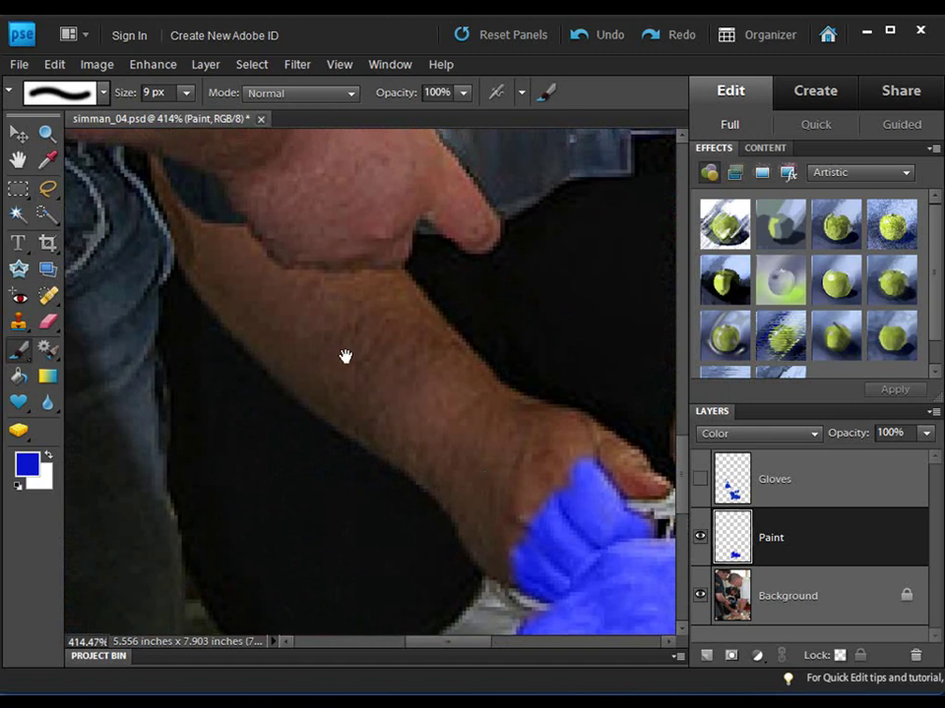
pyautogui.moveTo(269, 231); pyautogui.dragTo(270, 521)
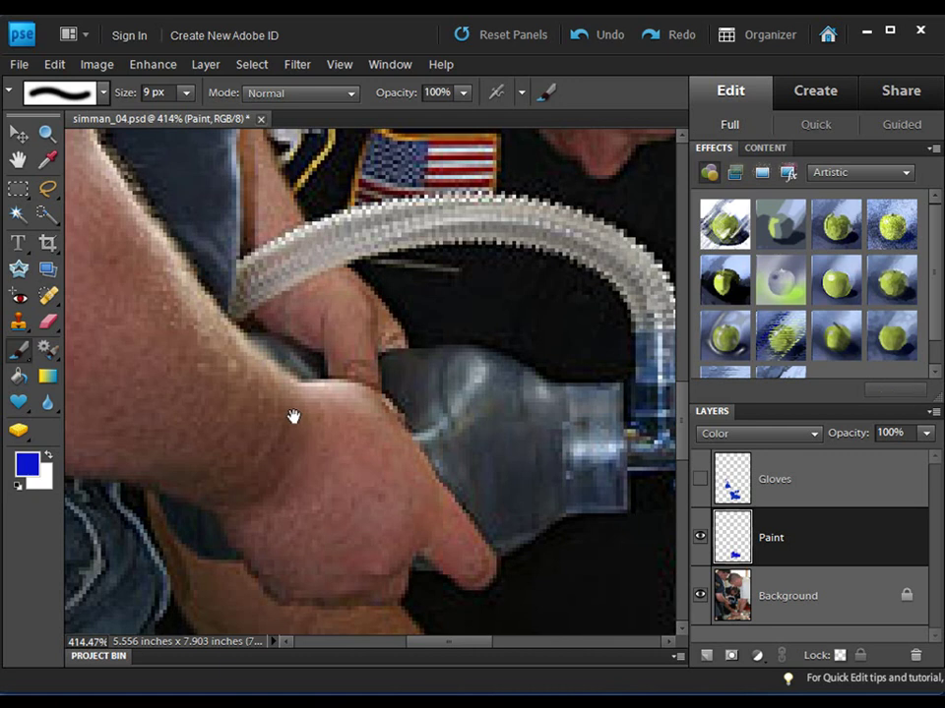
pyautogui.moveTo(278, 385)
pyautogui.mouseDown()
pyautogui.moveTo(214, 472)
pyautogui.moveTo(208, 498)
pyautogui.moveTo(235, 516)
pyautogui.moveTo(262, 564)
pyautogui.moveTo(320, 603)
pyautogui.moveTo(386, 599)
pyautogui.moveTo(401, 533)
pyautogui.moveTo(294, 564)
pyautogui.moveTo(363, 575)
pyautogui.mouseUp()
# Step: Erase the excess blue below the bag-squeezing hand with a 7 px Eraser, and resume painting the hand with the 9 px brush
pyautogui.press('e')
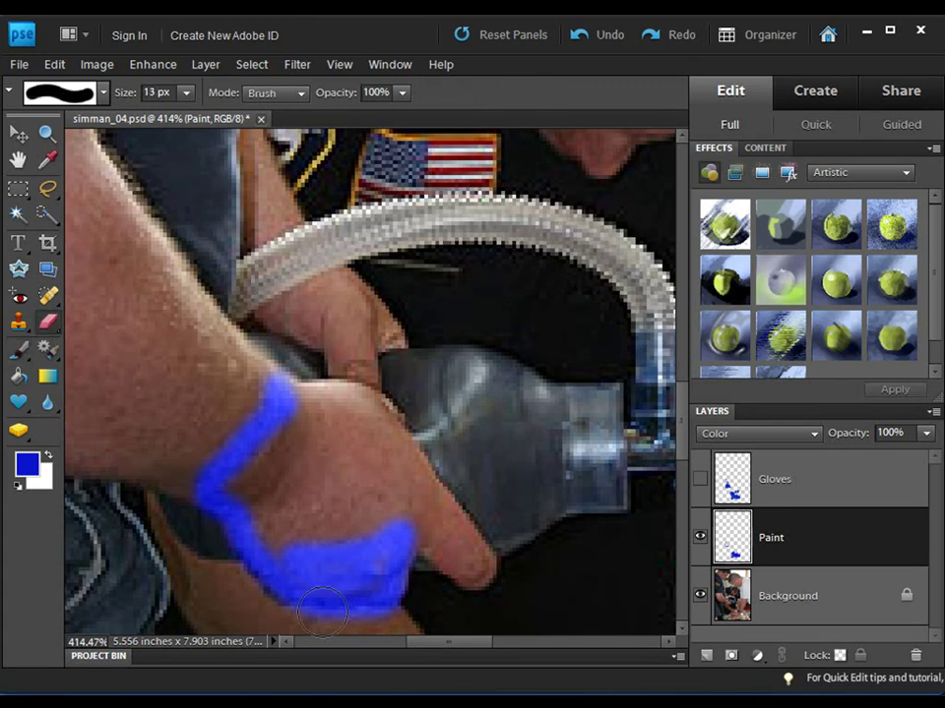
pyautogui.press('[')
pyautogui.press('[')
pyautogui.press('[')
pyautogui.press('[')
pyautogui.moveTo(302, 620); pyautogui.dragTo(348, 620)
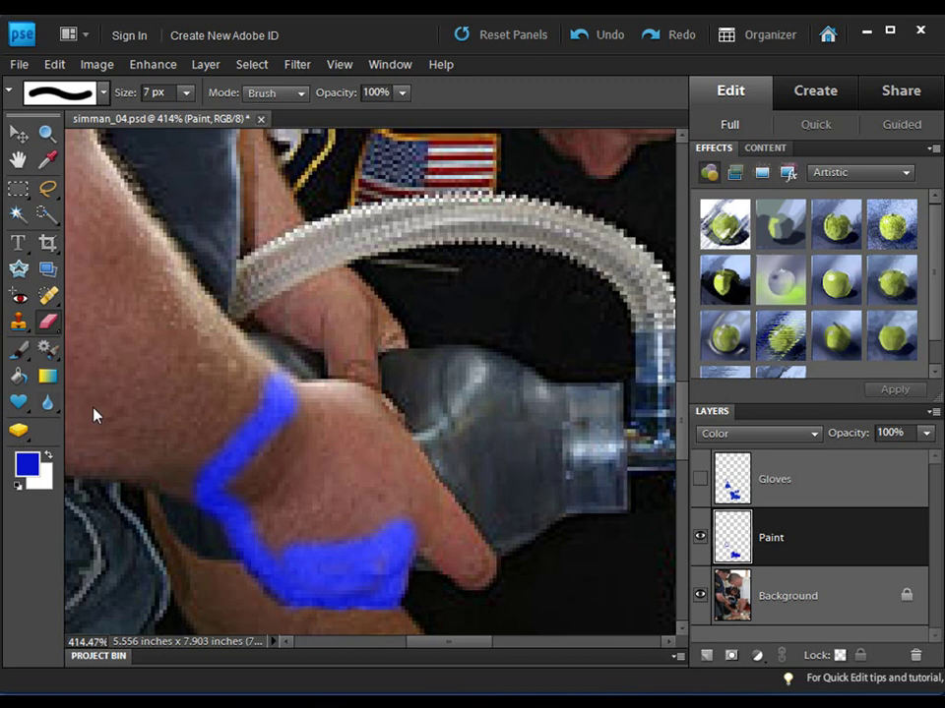
pyautogui.click(18, 349)
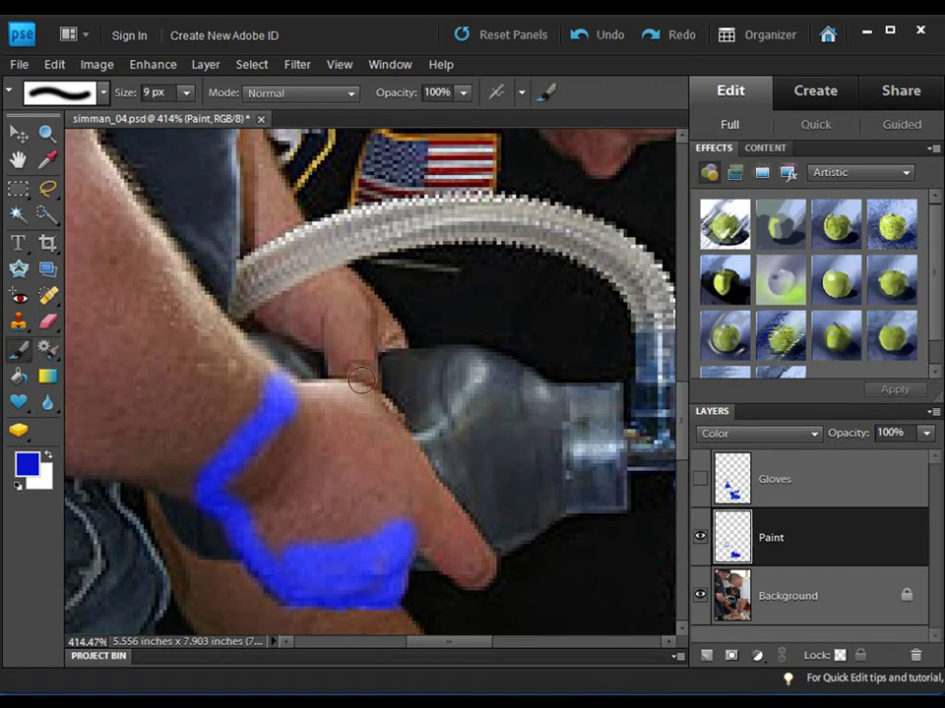
pyautogui.moveTo(327, 564)
pyautogui.mouseDown()
pyautogui.moveTo(423, 515)
pyautogui.moveTo(453, 544)
pyautogui.moveTo(421, 535)
pyautogui.moveTo(459, 555)
pyautogui.mouseUp()
# Step: Hide the Paint layer, show the Gloves layer and set its opacity to 100%
pyautogui.click(698, 537)
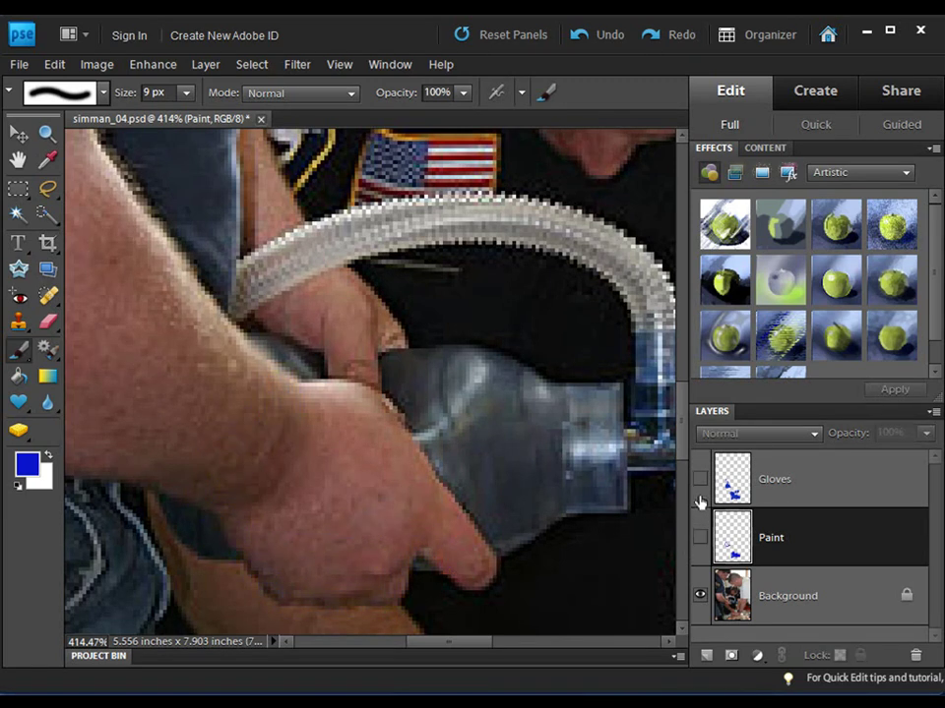
pyautogui.click(700, 479)
pyautogui.click(839, 477)
pyautogui.click(925, 433)
pyautogui.moveTo(894, 457); pyautogui.dragTo(937, 454)
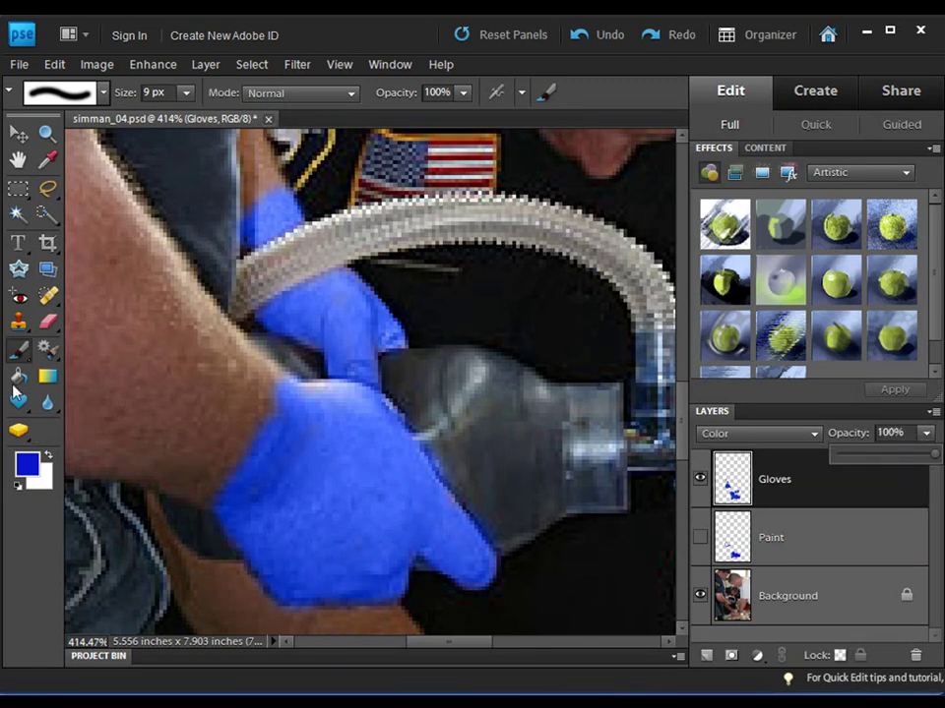
# Step: Reduce the Gloves layer's opacity to mute the blue of the gloves across the whole photo, and deselect the layer
pyautogui.click(46, 133)
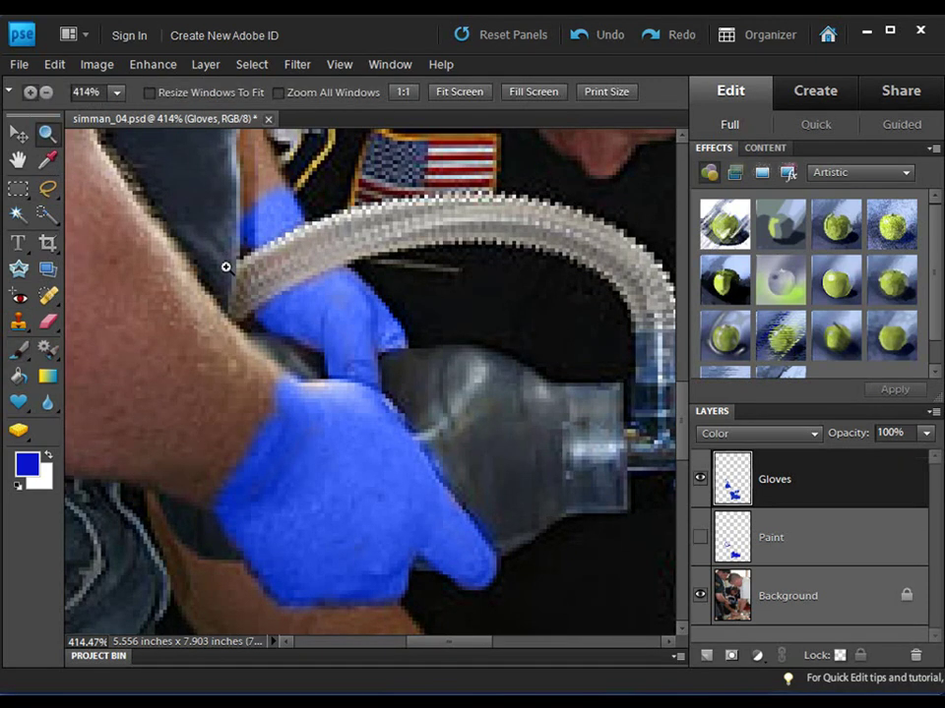
pyautogui.hotkey('ctrl', '0')
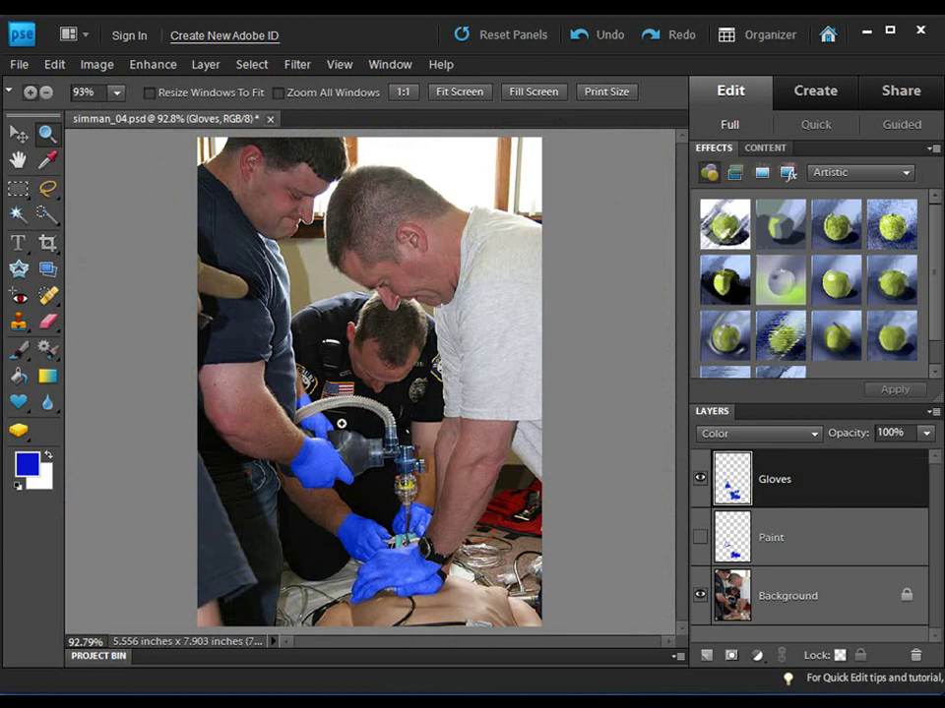
pyautogui.click(19, 132)
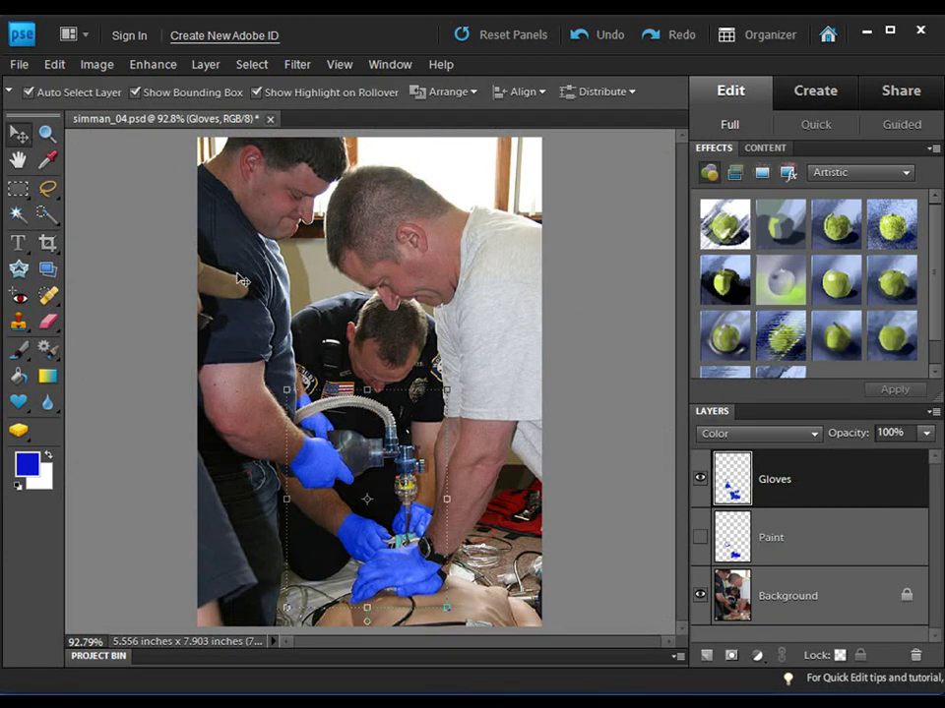
pyautogui.click(320, 335)
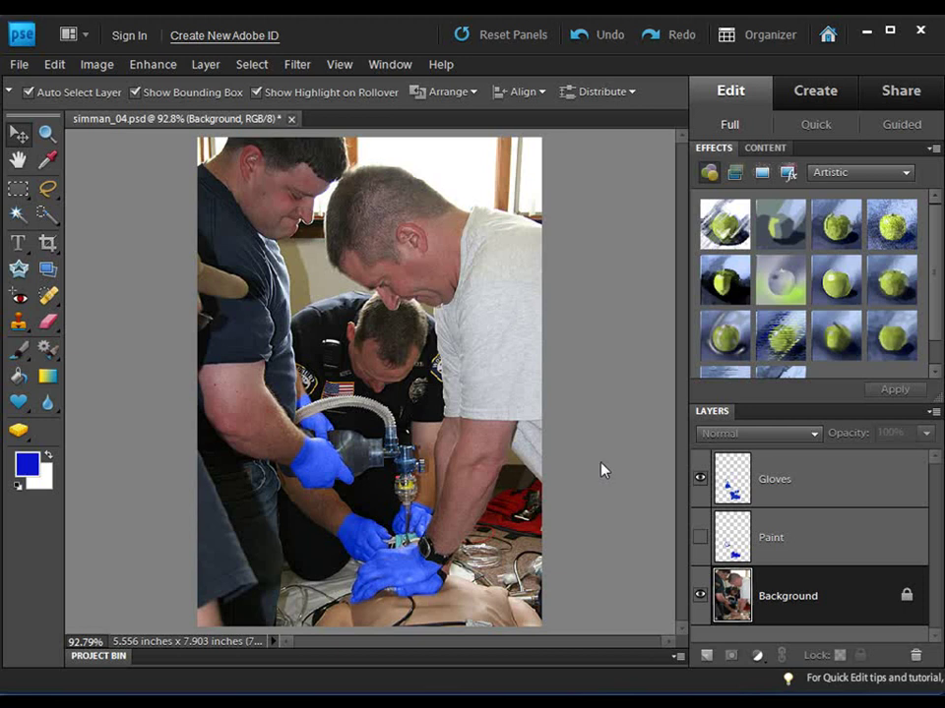
pyautogui.click(793, 483)
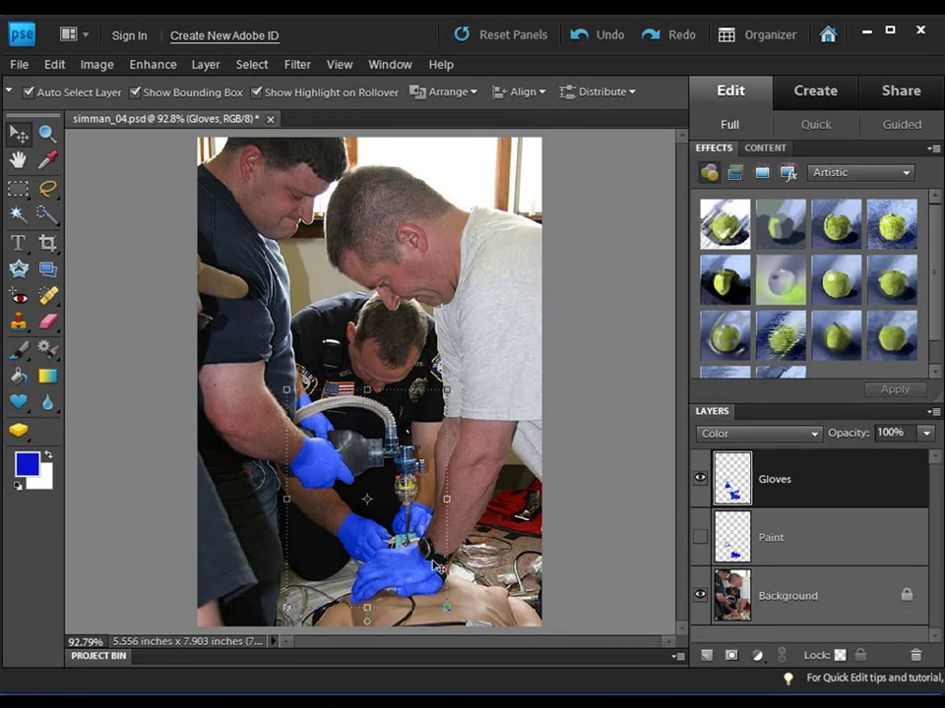
pyautogui.click(927, 434)
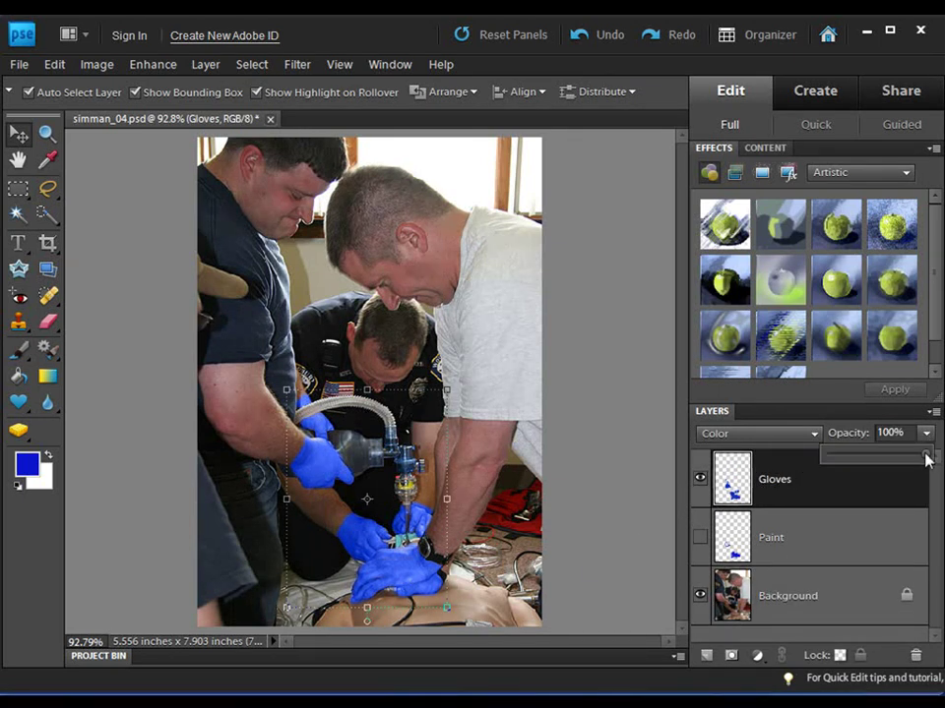
pyautogui.moveTo(926, 458); pyautogui.dragTo(887, 463)
pyautogui.click(583, 457)
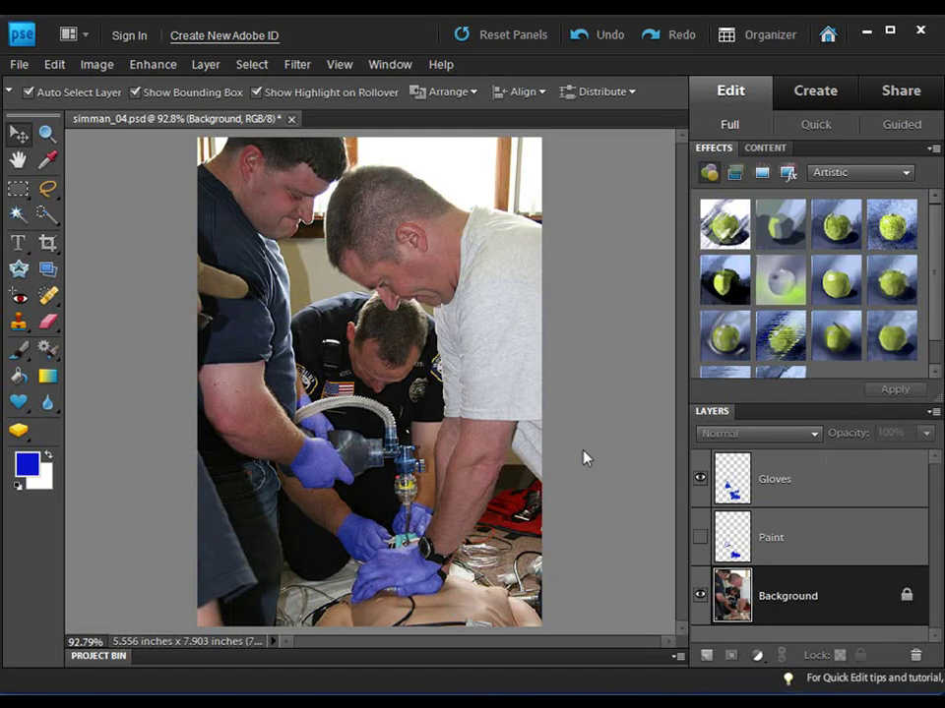